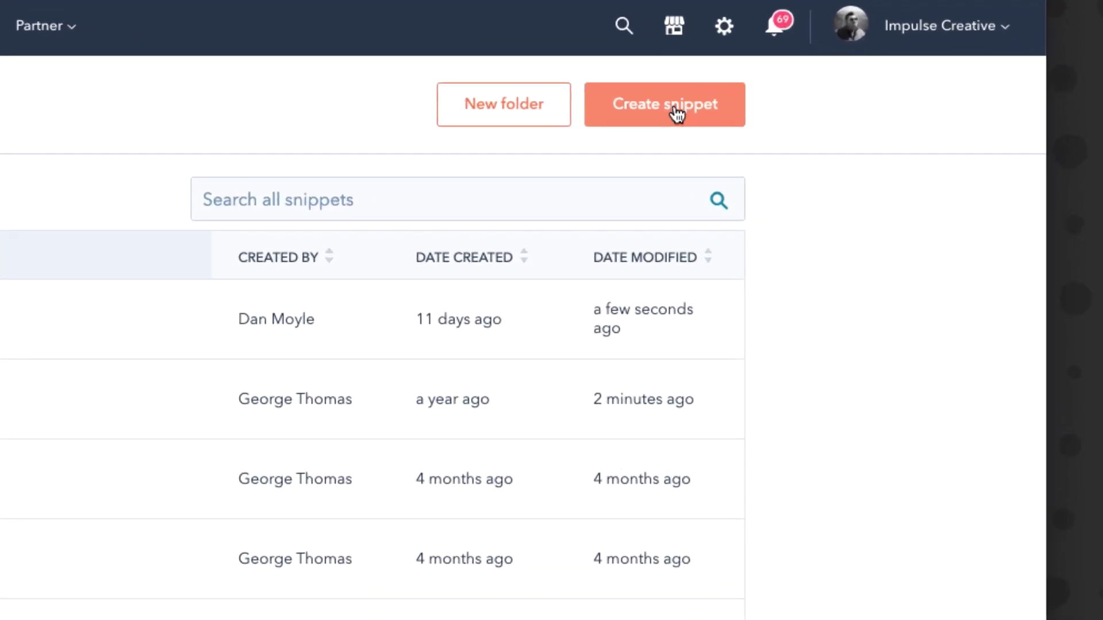
# Step: Create a snippet named "My first snippet" and file it in the author's own snippets folder
pyautogui.click(670, 118)
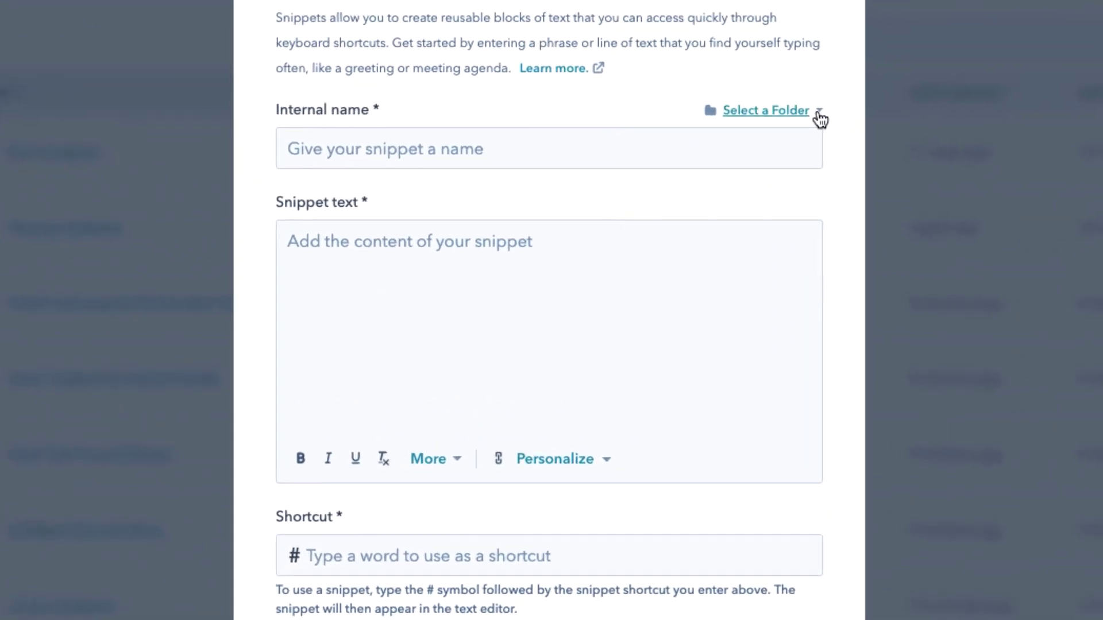
pyautogui.click(819, 115)
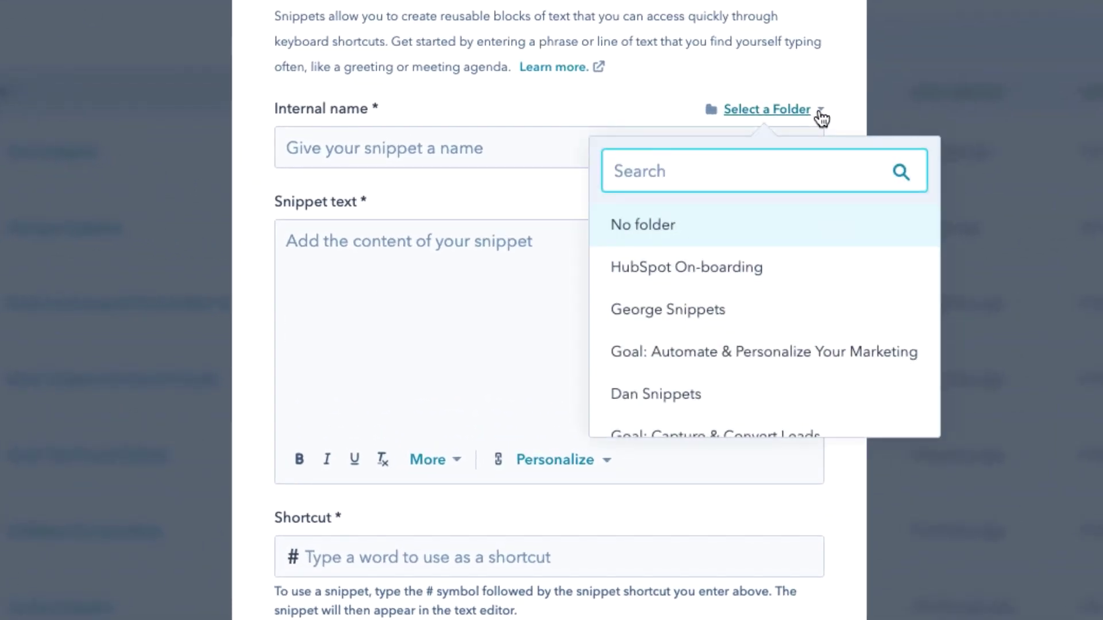
pyautogui.click(661, 323)
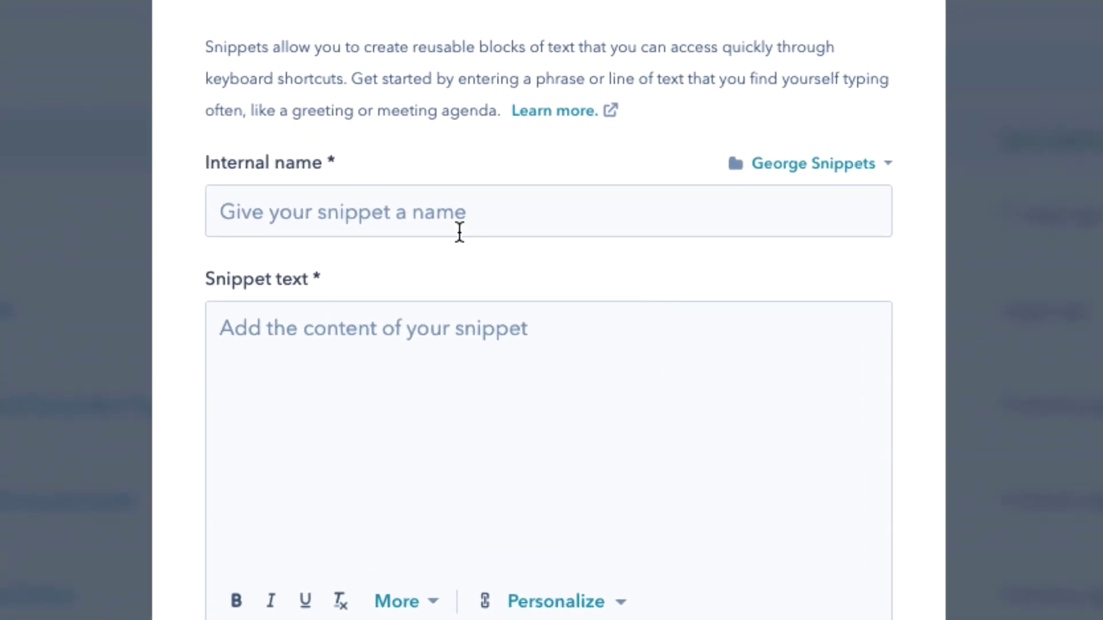
pyautogui.click(499, 232)
pyautogui.write('My first snippet')
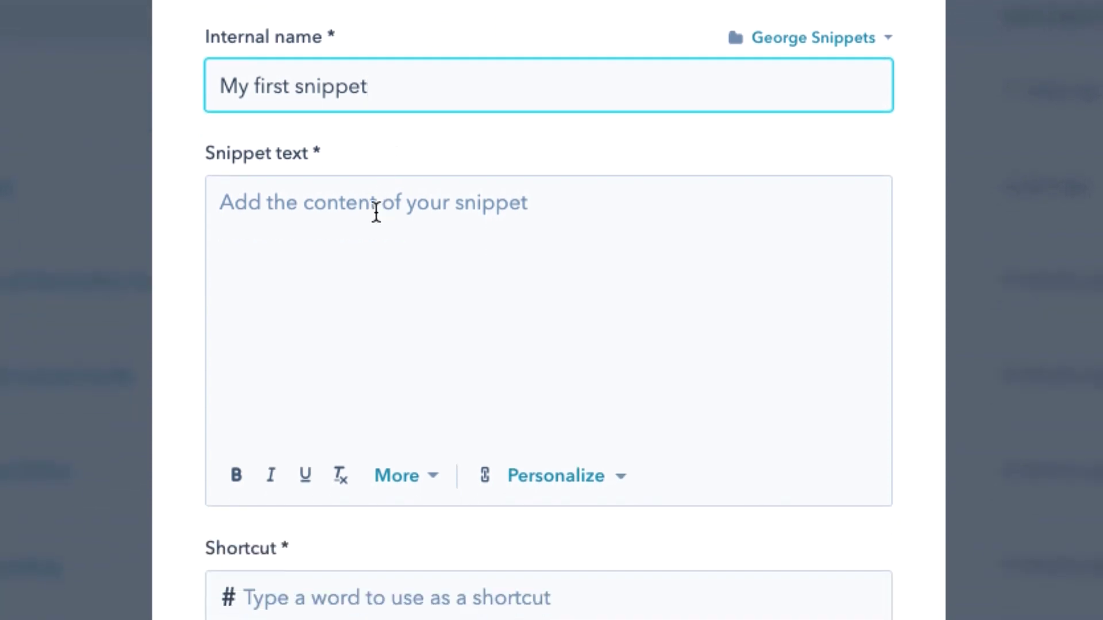
# Step: Enter the snippet text "This is my very first snippet. Well, it might not be my first snippet but, it is a snippet. Man do I love snippets!"
pyautogui.click(449, 208)
pyautogui.write('This is my very first snippet. Well, it might not be my first snippet but, it is a snippet.  Man do I love snippets!')
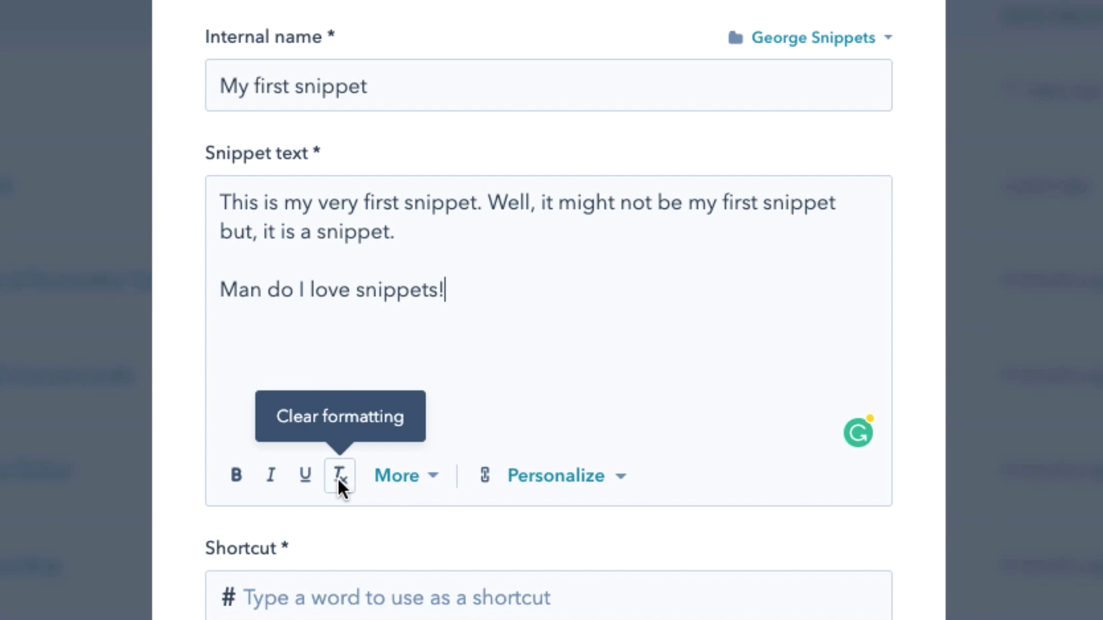
# Step: Make the sentence starting "Well, it might not be" bold and the line "Man do I love snippets!" italic
pyautogui.moveTo(488, 204); pyautogui.dragTo(401, 225)
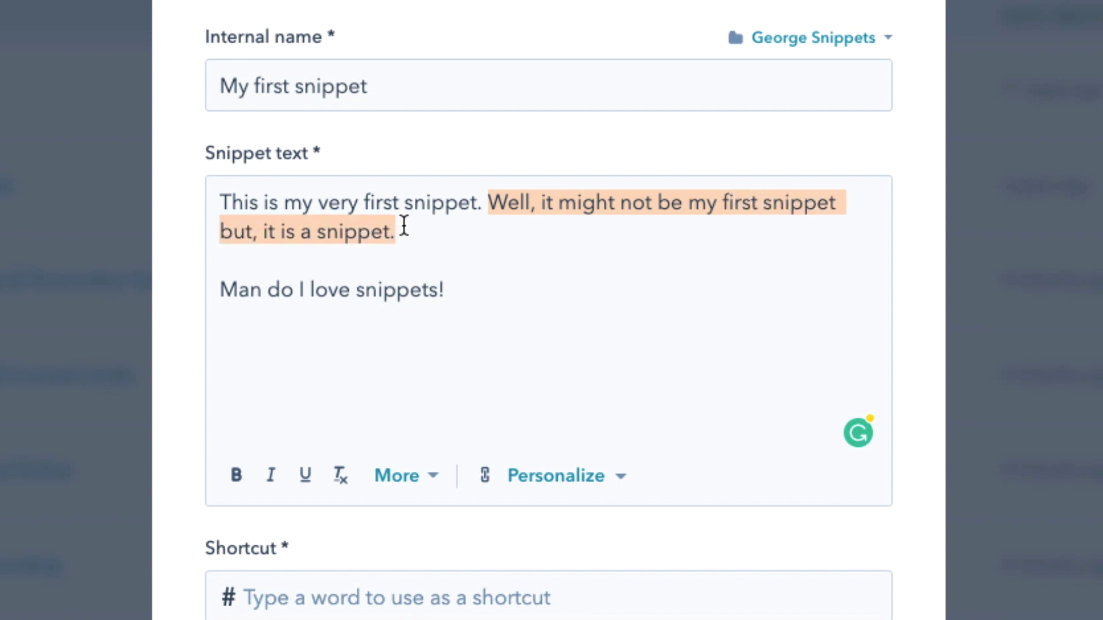
pyautogui.click(240, 473)
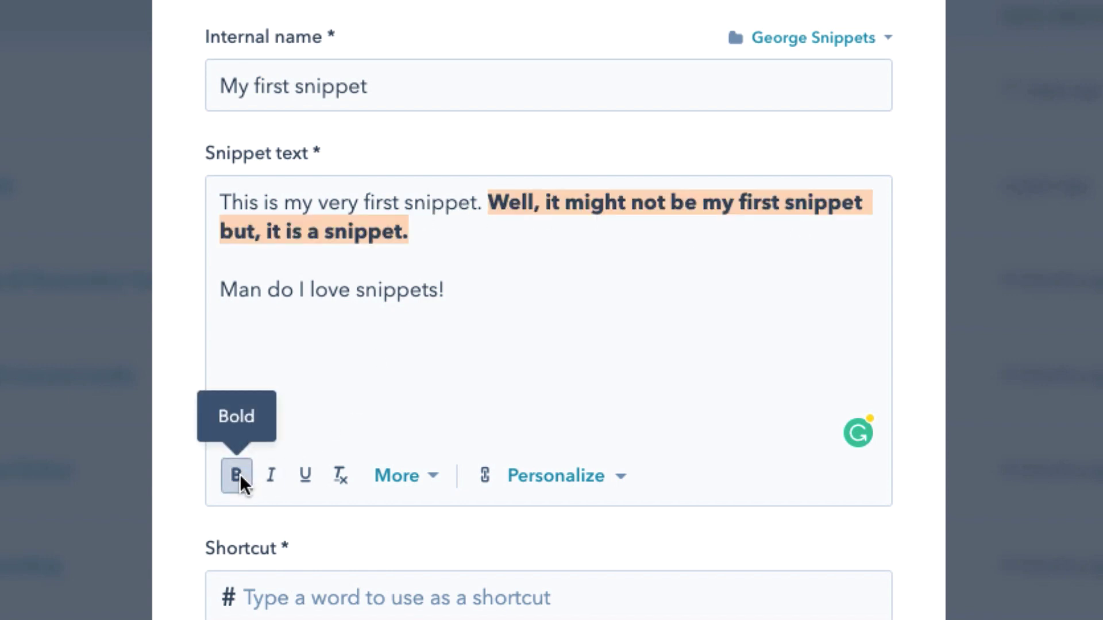
pyautogui.click(446, 313)
pyautogui.moveTo(467, 294); pyautogui.dragTo(219, 291)
pyautogui.click(269, 475)
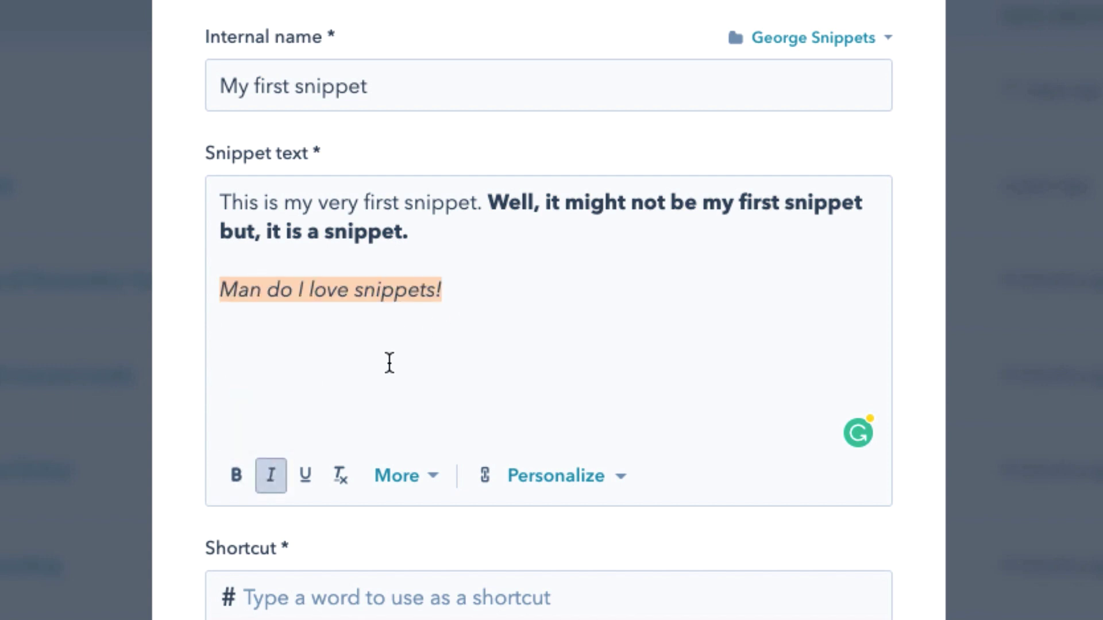
pyautogui.click(387, 364)
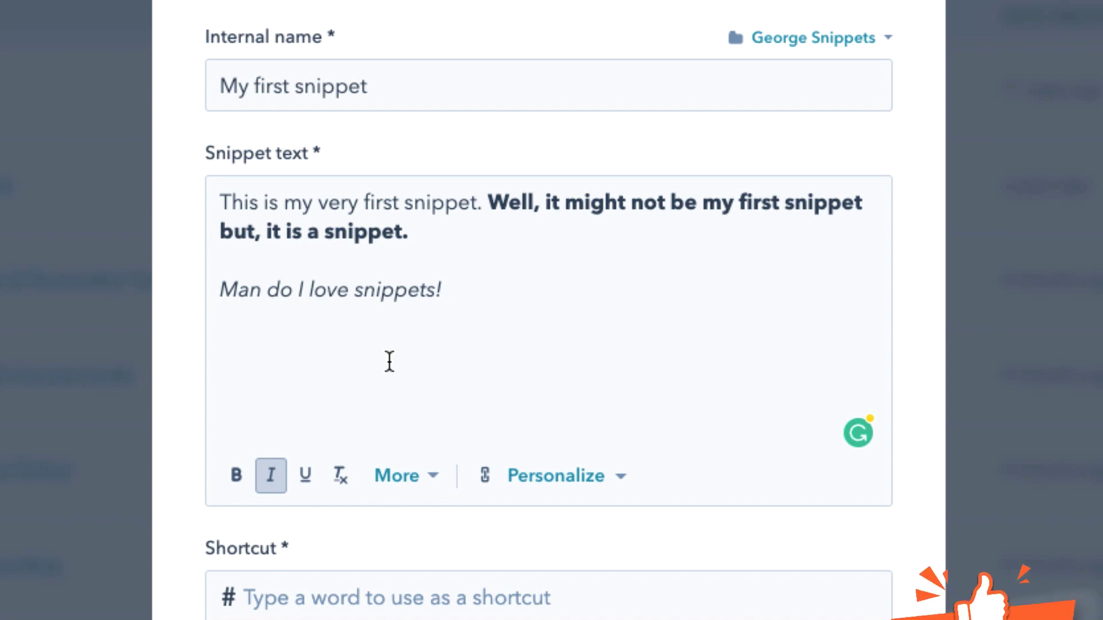
# Step: Look through the additional text formatting options, including the simple and advanced highlight colour choices
pyautogui.click(434, 484)
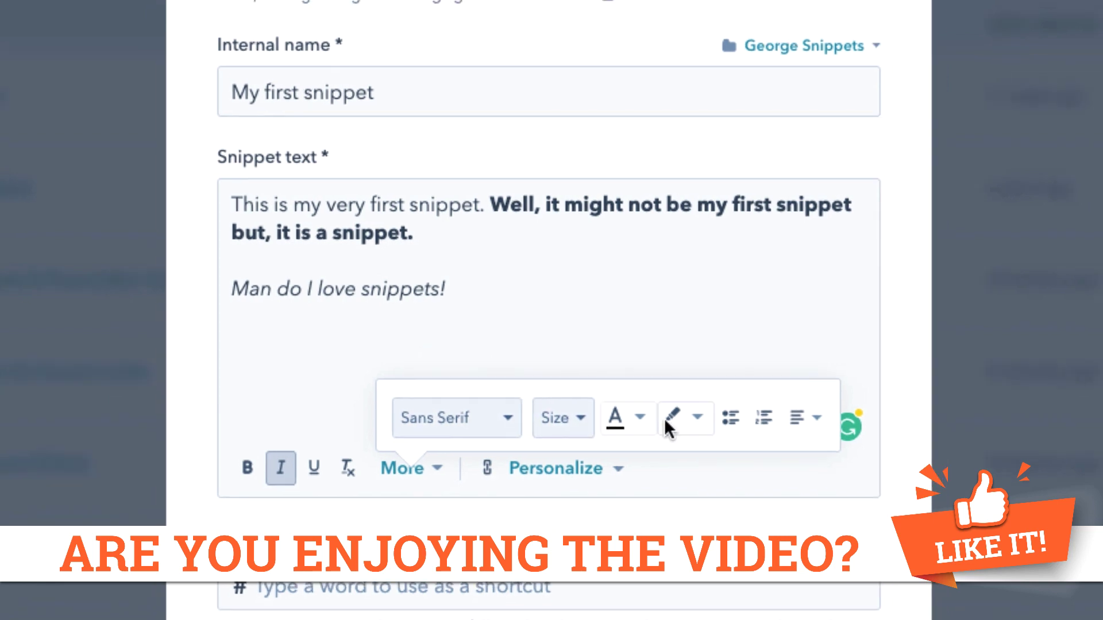
pyautogui.click(696, 417)
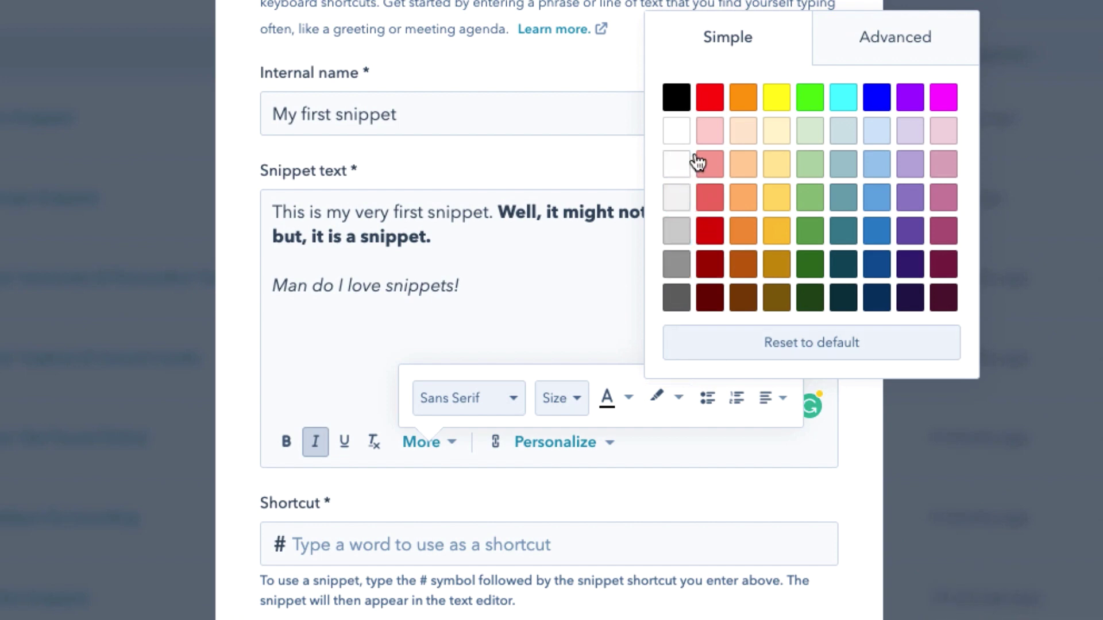
pyautogui.click(898, 48)
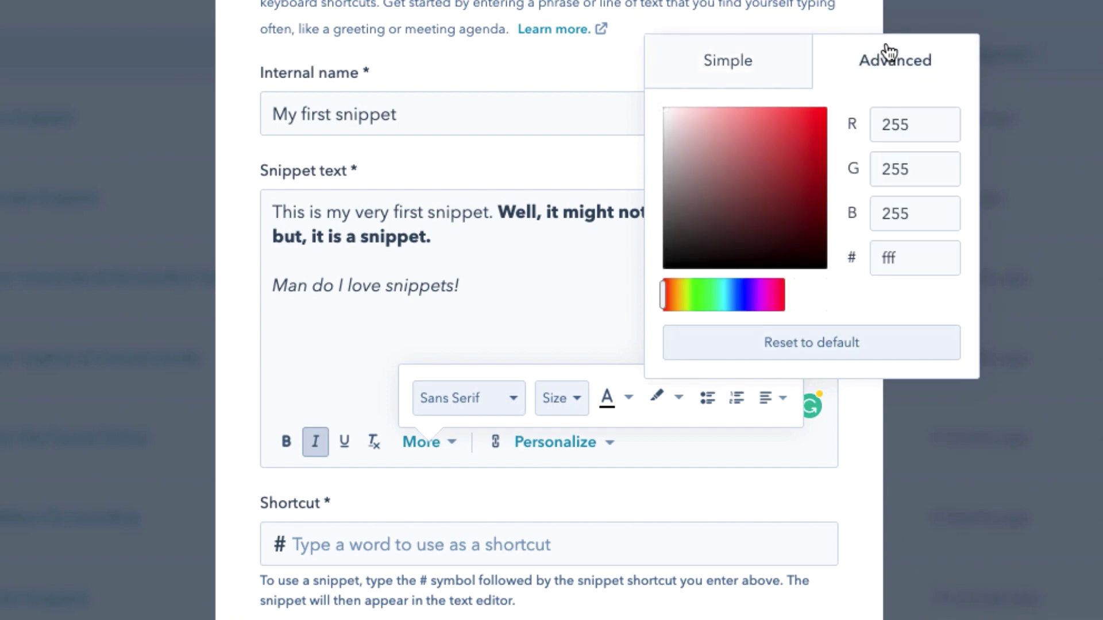
pyautogui.click(548, 328)
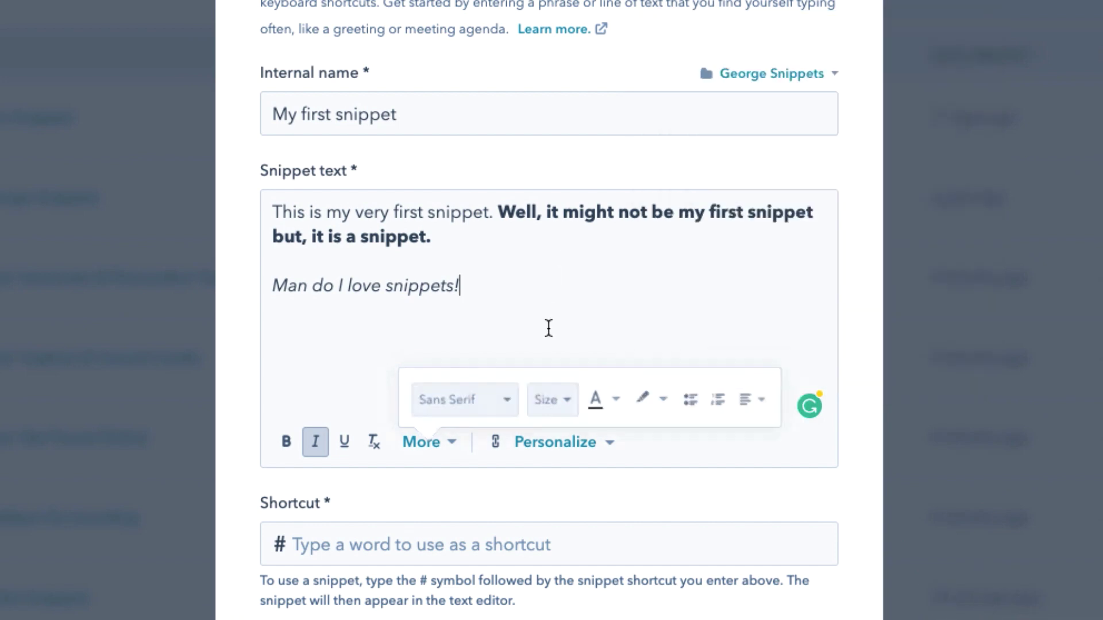
pyautogui.click(451, 445)
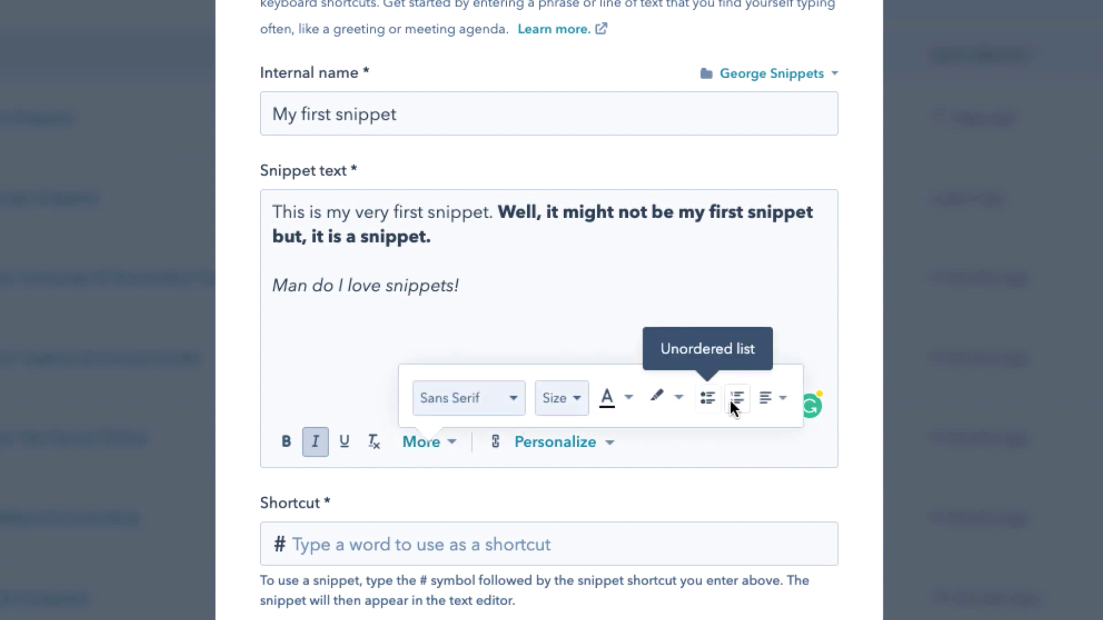
# Step: Add a bold "Meeting Agenda" heading below the italic line, with Point 1, point 2 and point 3 as an unordered list
pyautogui.click(485, 291)
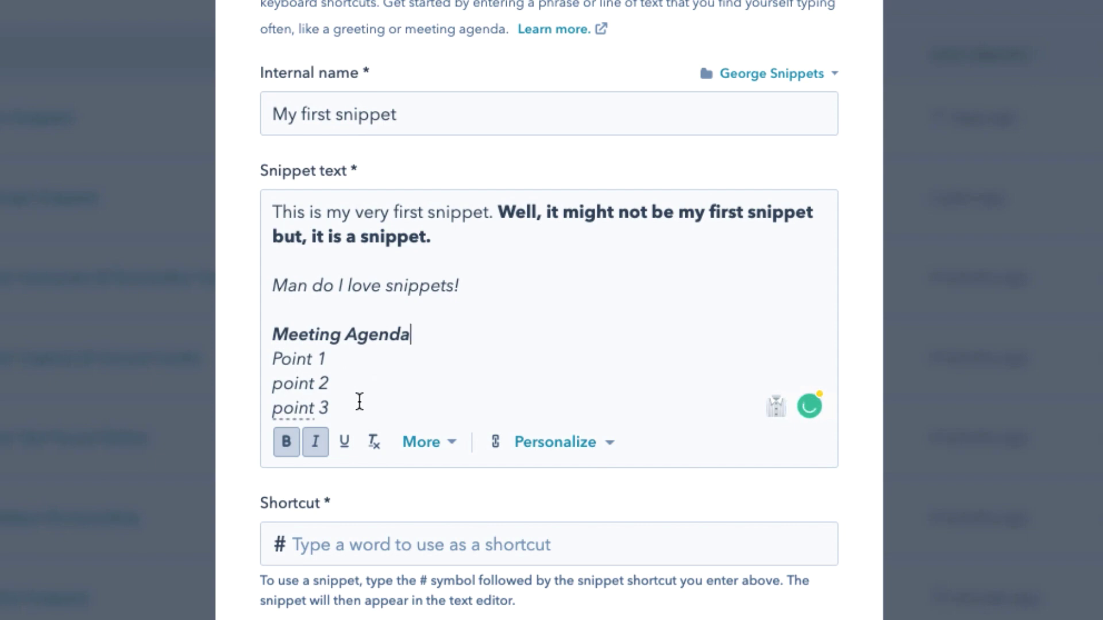
pyautogui.moveTo(330, 409); pyautogui.dragTo(276, 356)
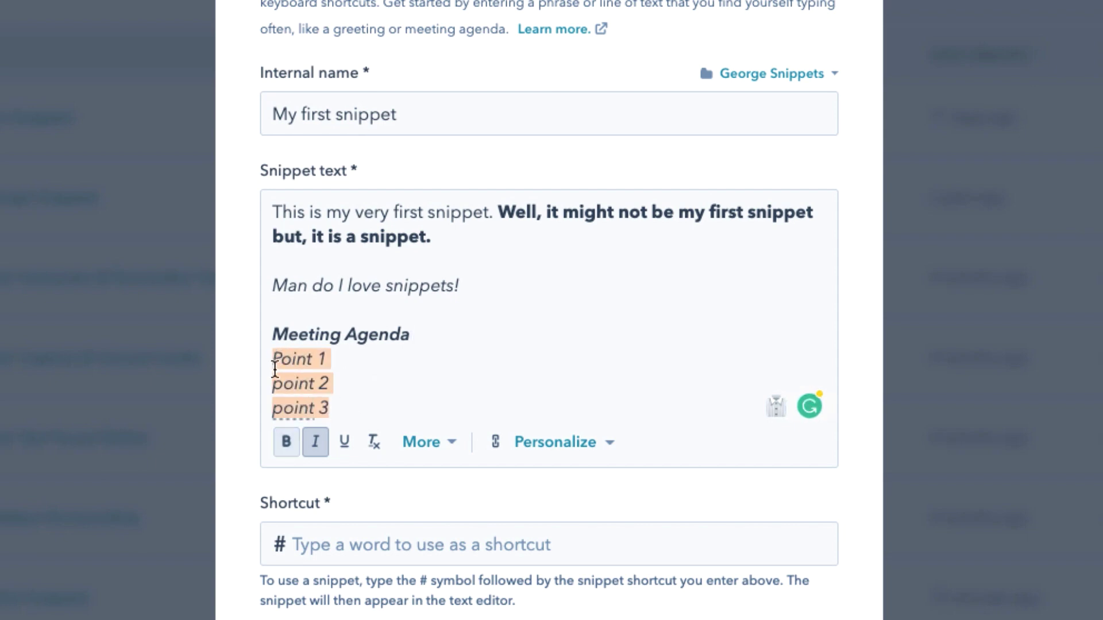
pyautogui.click(447, 443)
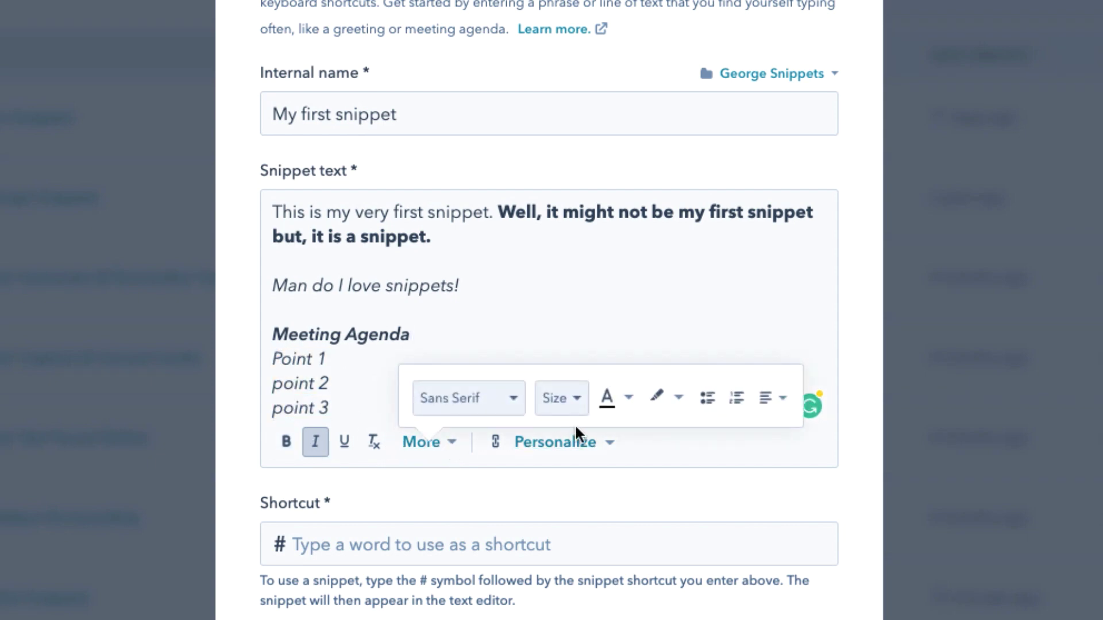
pyautogui.click(708, 400)
pyautogui.click(505, 347)
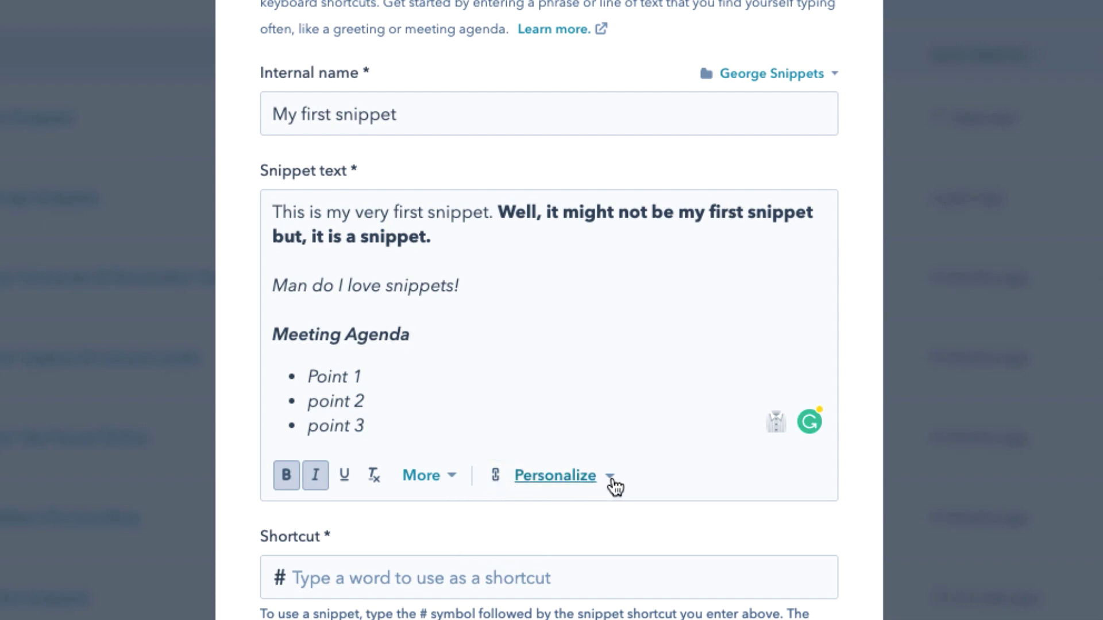
# Step: Insert the contact's First name token and a comma before "Man do I love snippets!" and change "Man" to "man"
pyautogui.click(274, 286)
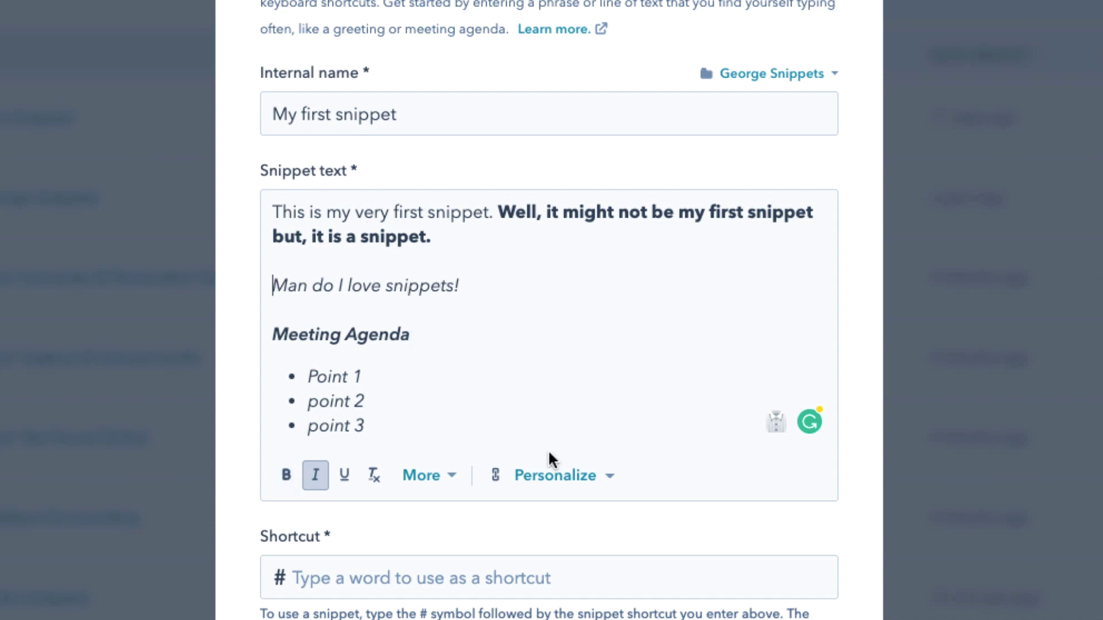
pyautogui.click(608, 491)
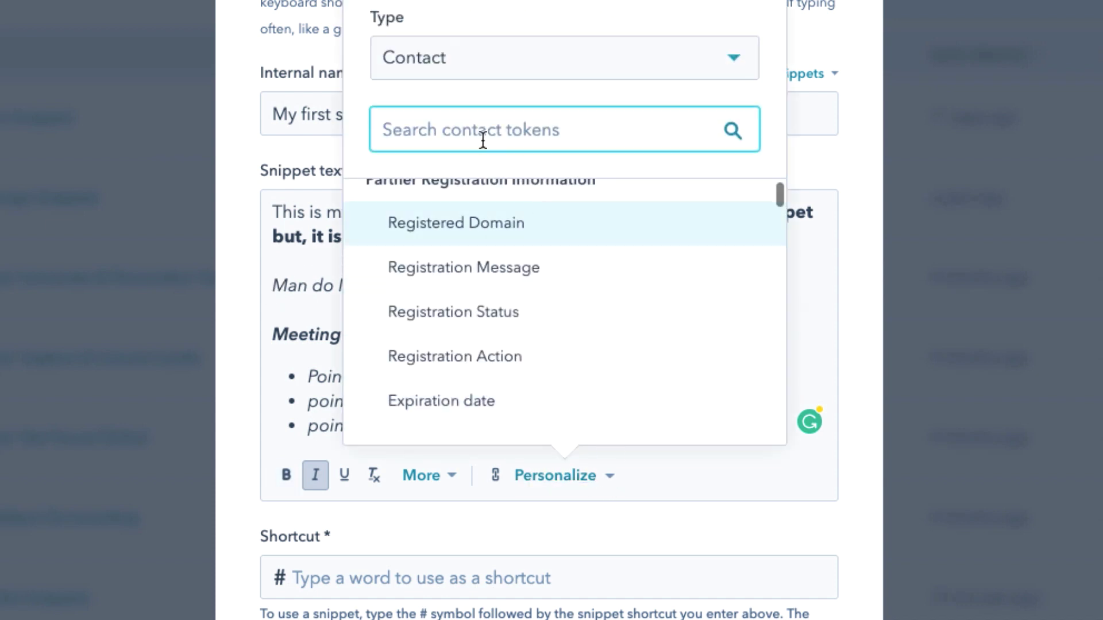
pyautogui.write('First')
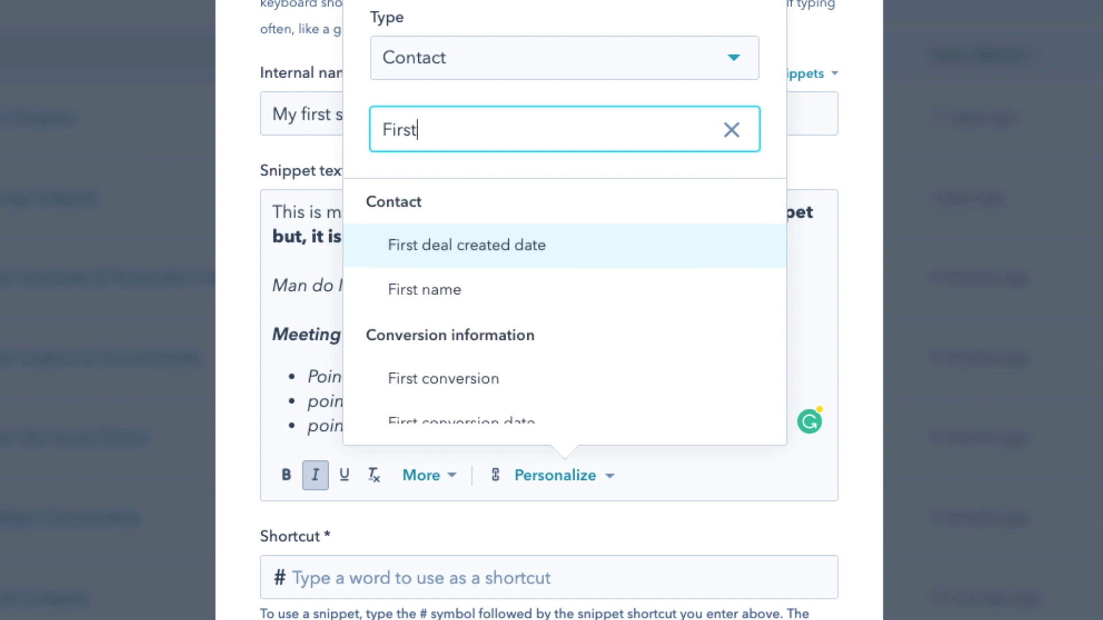
pyautogui.click(542, 287)
pyautogui.press('Right')
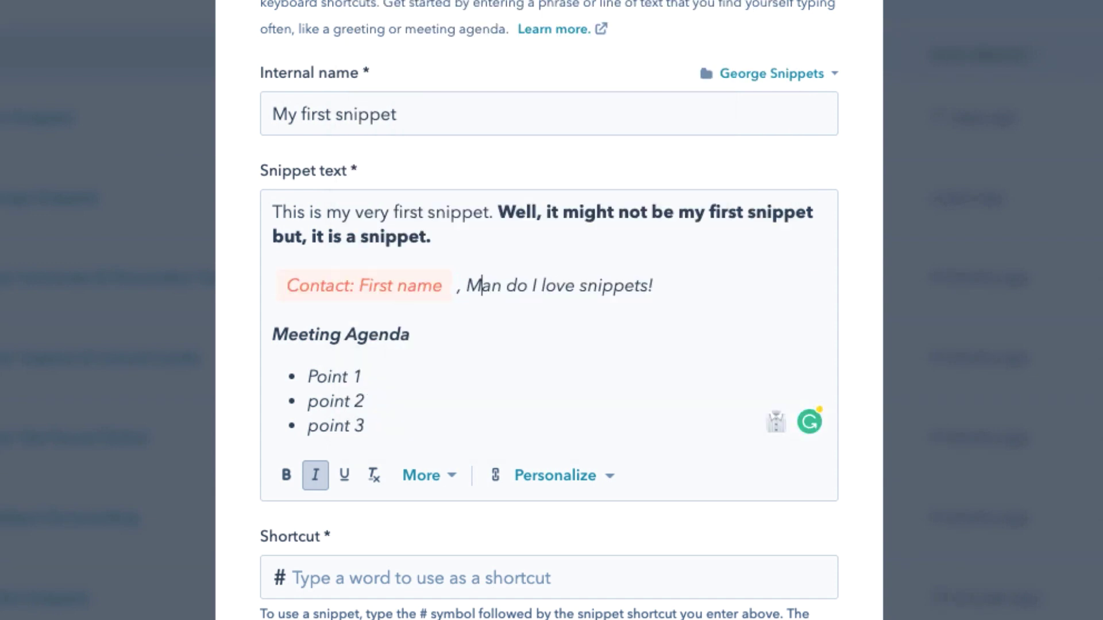
pyautogui.press('BackSpace')
pyautogui.write('m')
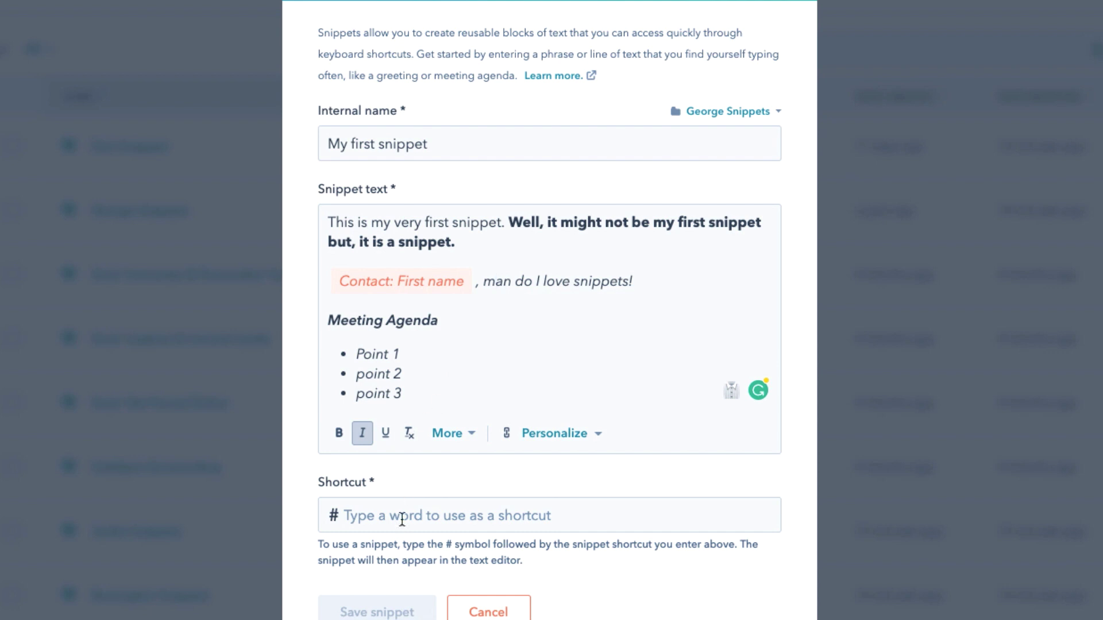
# Step: Set the snippet's shortcut word to "first"
pyautogui.click(371, 520)
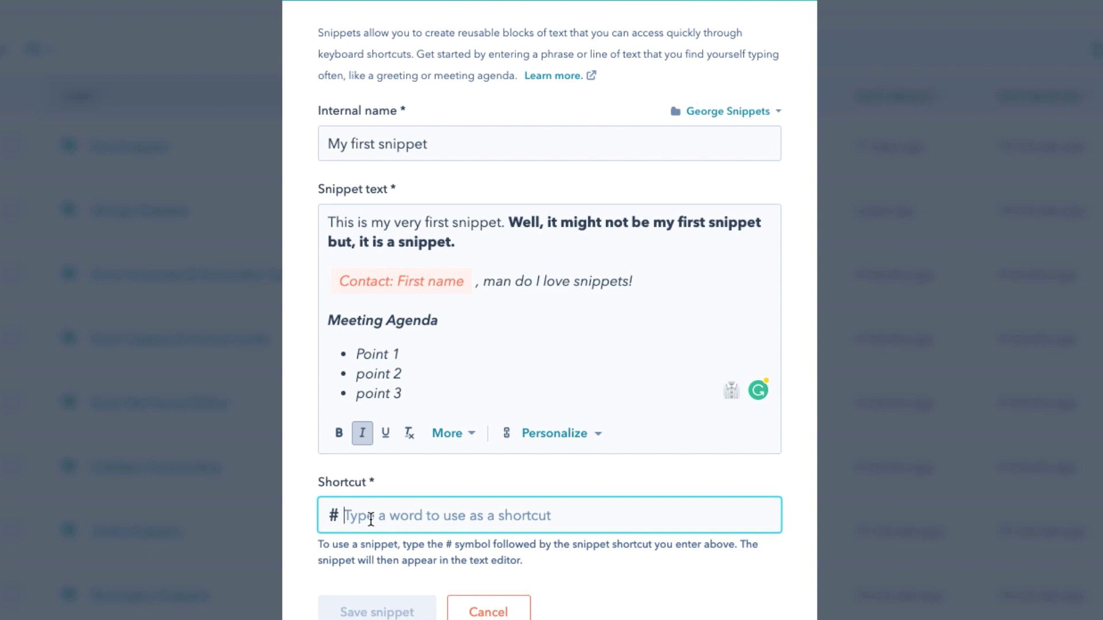
pyautogui.write('f')
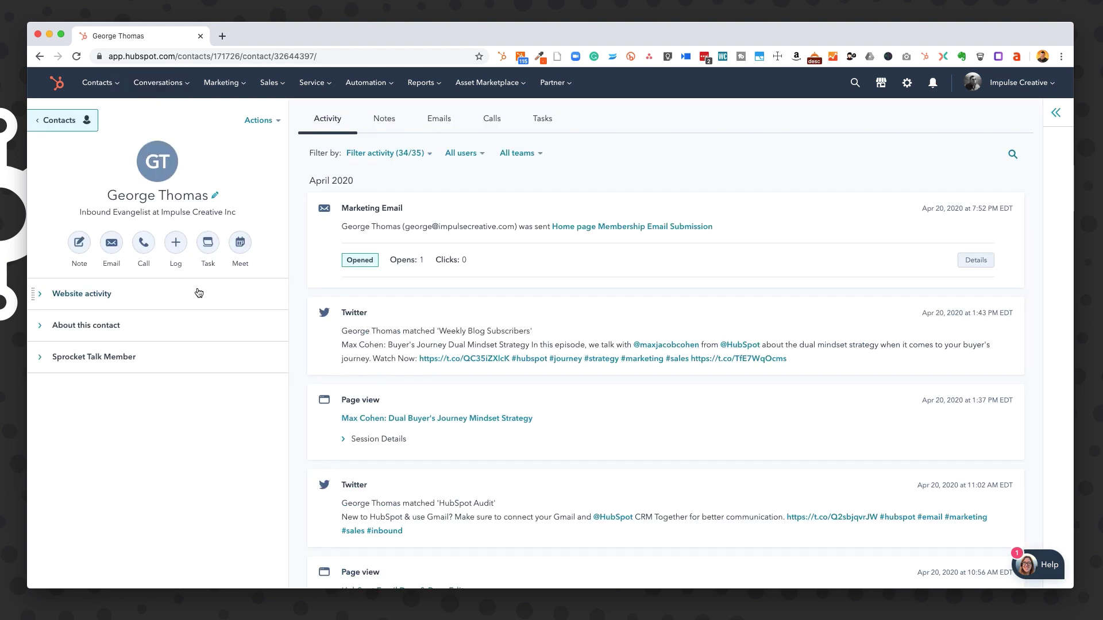
# Step: Start a comment on the contact's July 2018 note and insert the "My first snippet" snippet through its # shortcut
pyautogui.click(384, 119)
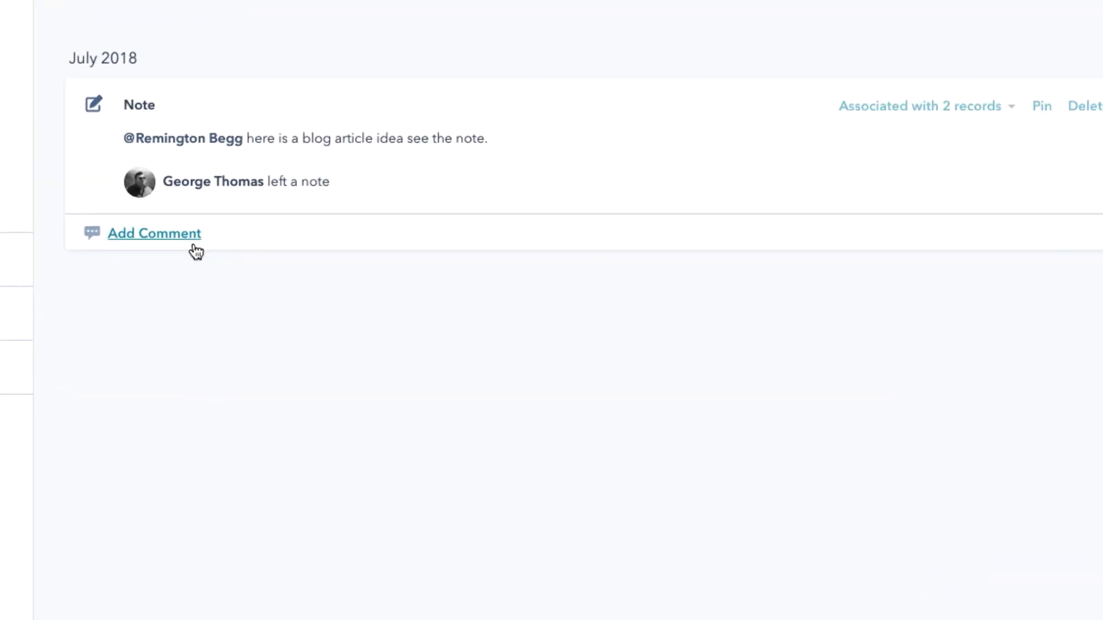
pyautogui.click(172, 237)
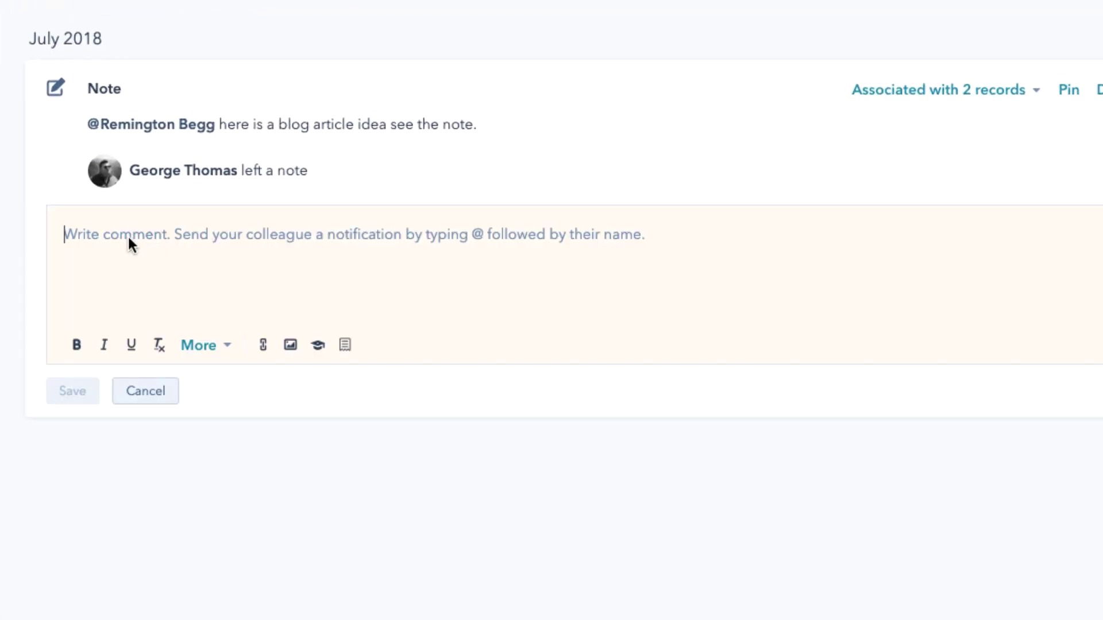
pyautogui.write('#')
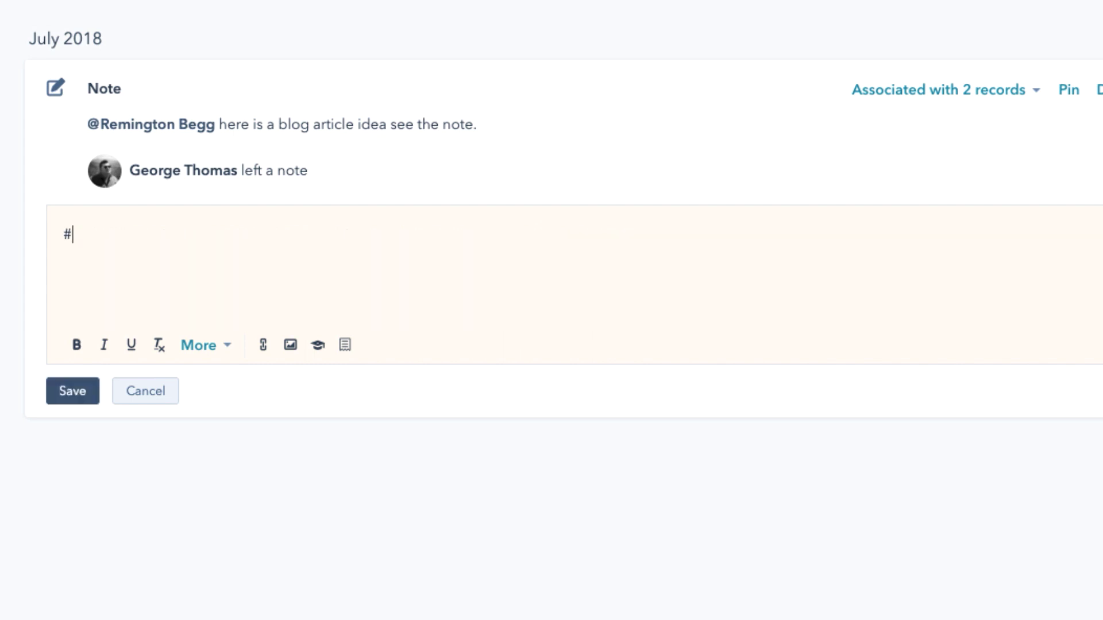
pyautogui.write('f')
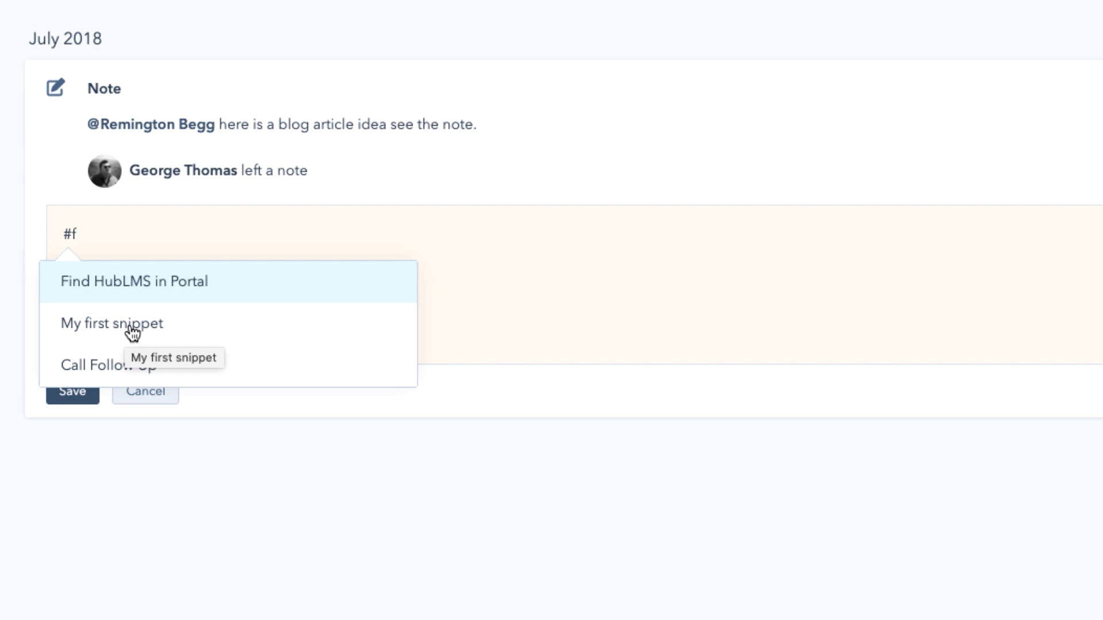
pyautogui.click(132, 332)
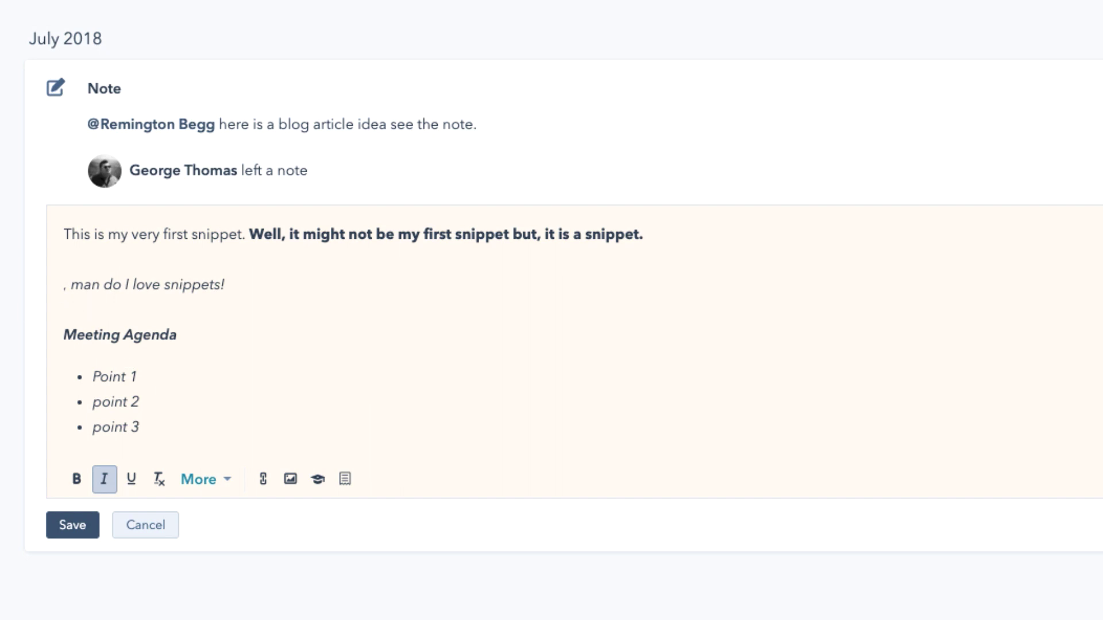
# Step: Start an email to the contact and insert "My first snippet" into its body with the shortcut #first
pyautogui.click(1, 181)
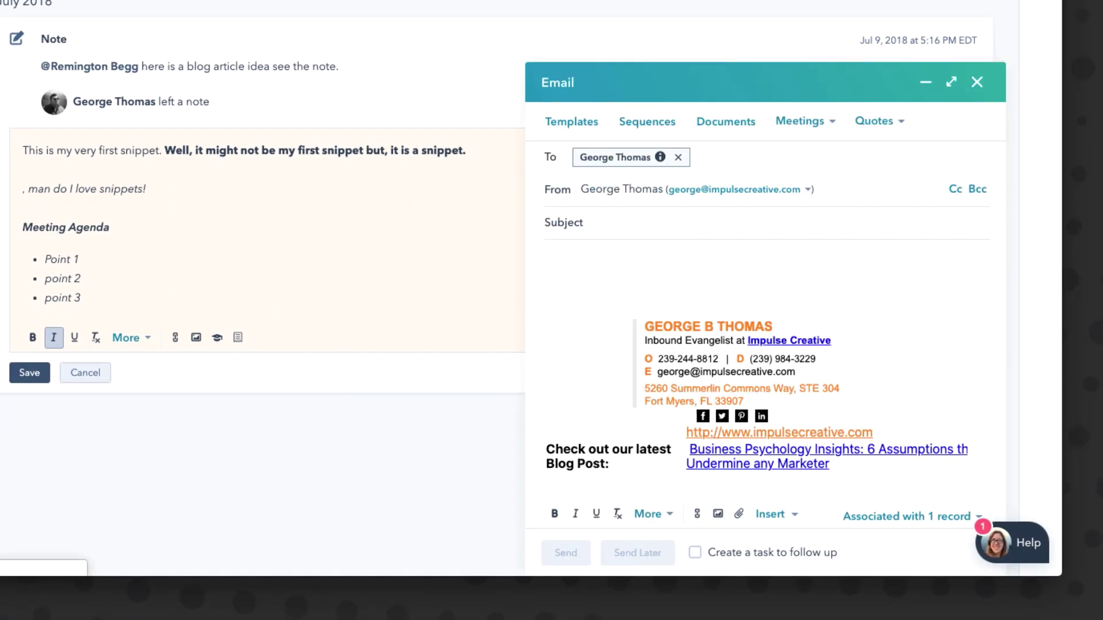
pyautogui.click(585, 264)
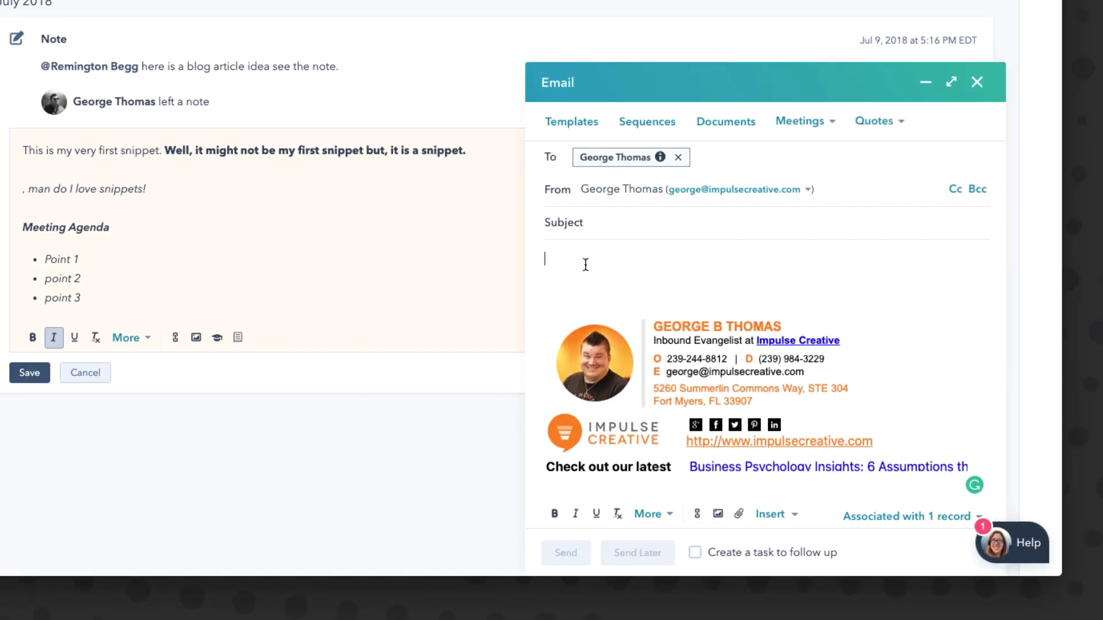
pyautogui.write('#first')
pyautogui.click(605, 295)
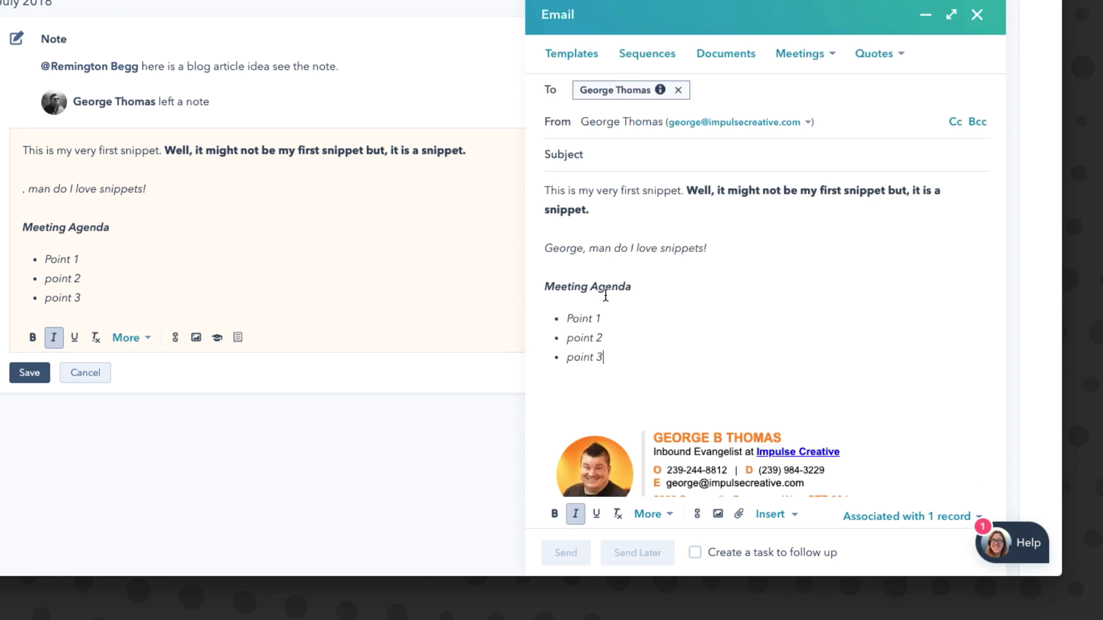
pyautogui.click(520, 461)
pyautogui.click(174, 87)
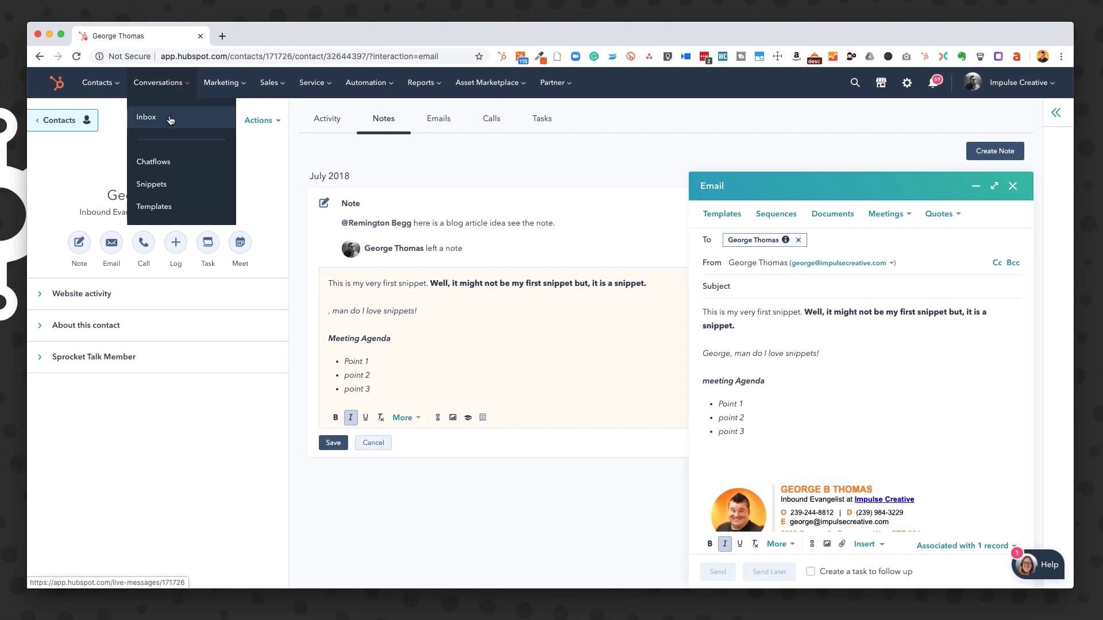
pyautogui.click(130, 312)
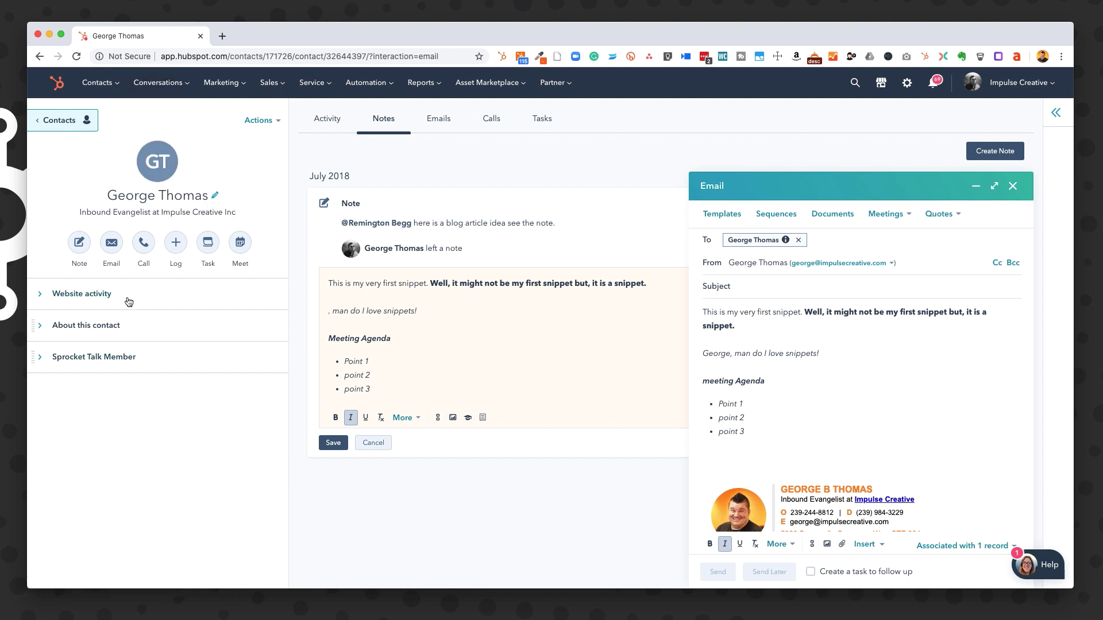